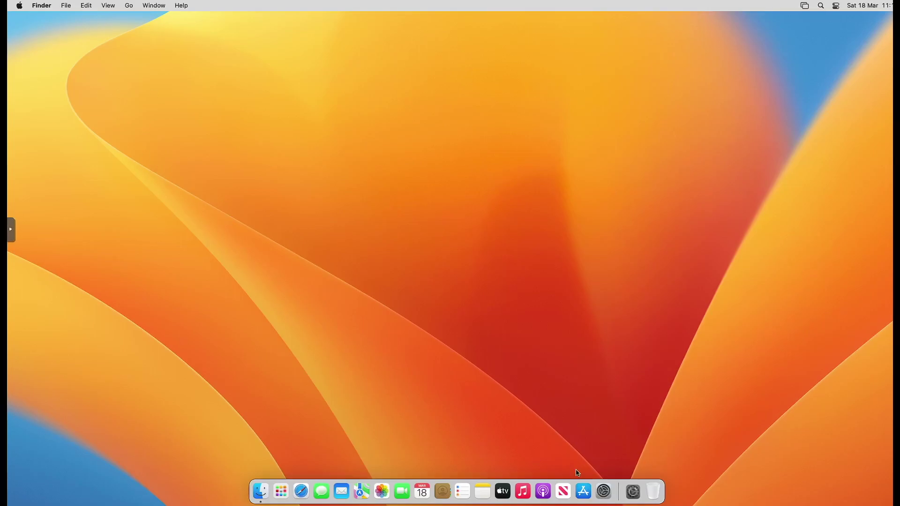
Step: Open System Settings, dismiss the server communication error, and close the window
{"action": "left_click", "coordinate": [605, 490]}
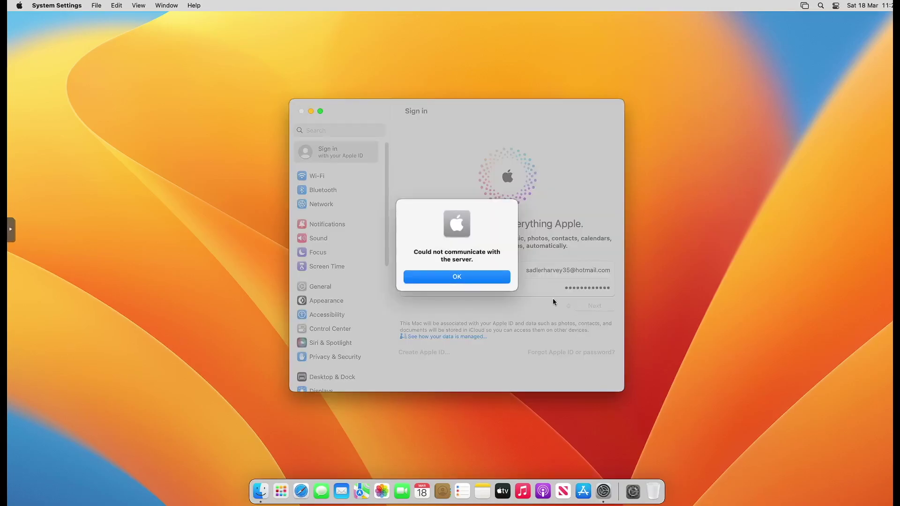
{"action": "left_click", "coordinate": [491, 277]}
{"action": "left_click", "coordinate": [300, 111]}
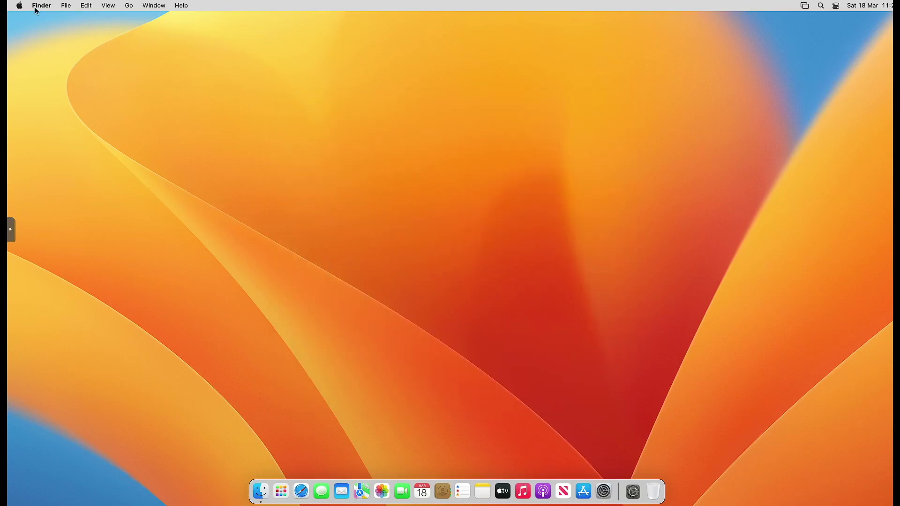
Step: Shut down the macOS guest and show VM 1000's hardware configuration in Proxmox
{"action": "left_click", "coordinate": [19, 5]}
{"action": "left_click", "coordinate": [53, 111]}
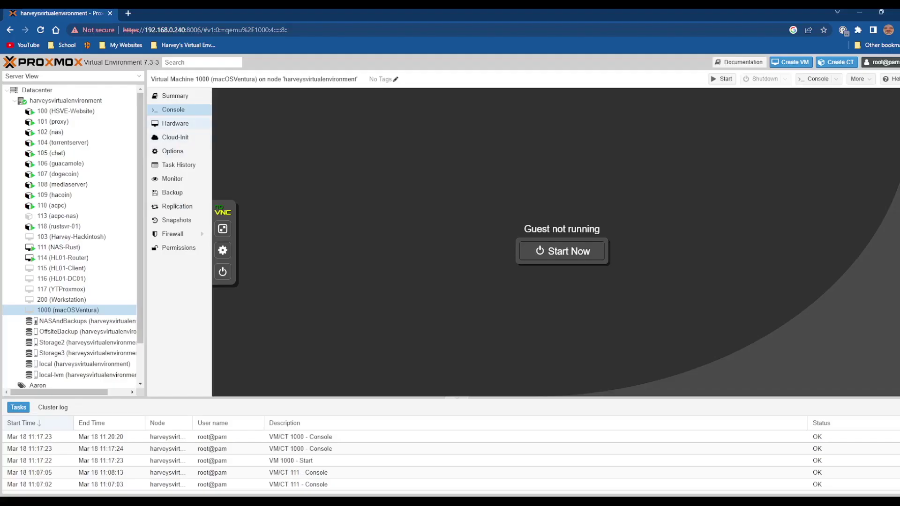
{"action": "left_click", "coordinate": [200, 124]}
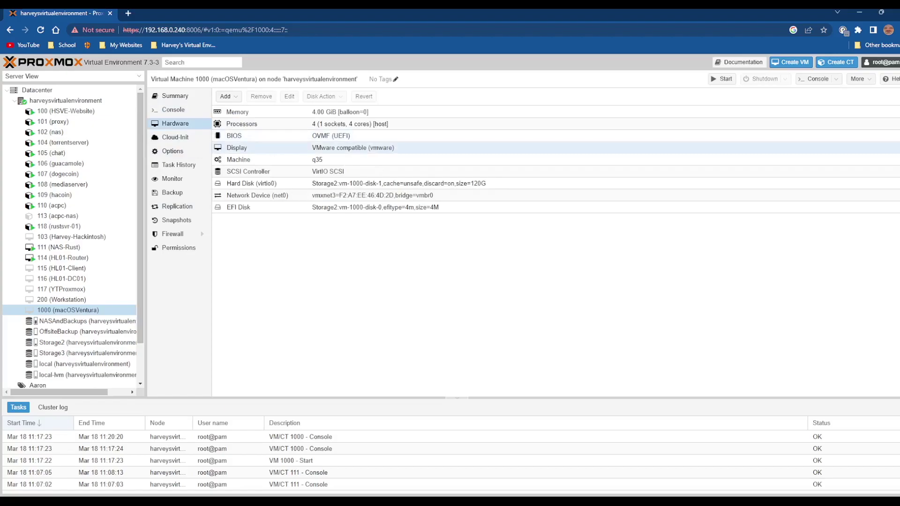
Step: Set net0 to VirtIO (paravirtualized) with a blank, auto-generated MAC address and save
{"action": "double_click", "coordinate": [281, 195]}
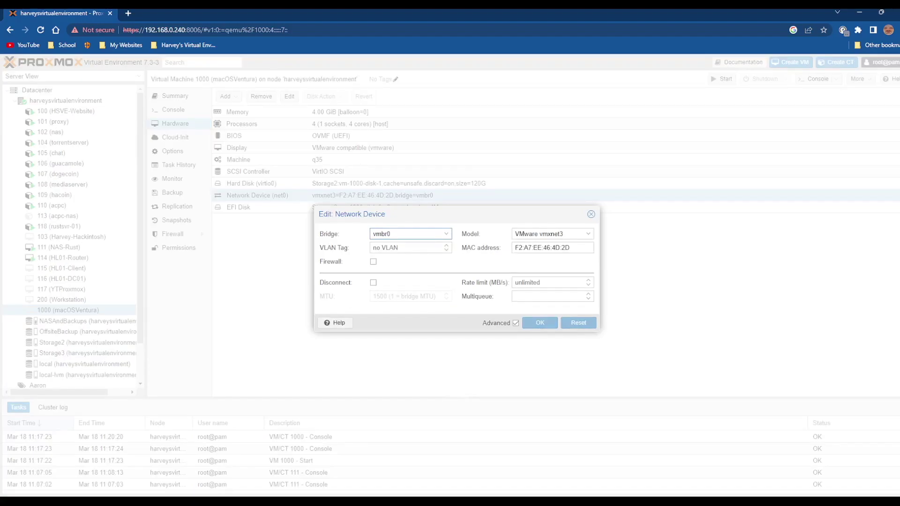
{"action": "left_click", "coordinate": [551, 234]}
{"action": "left_click", "coordinate": [541, 256]}
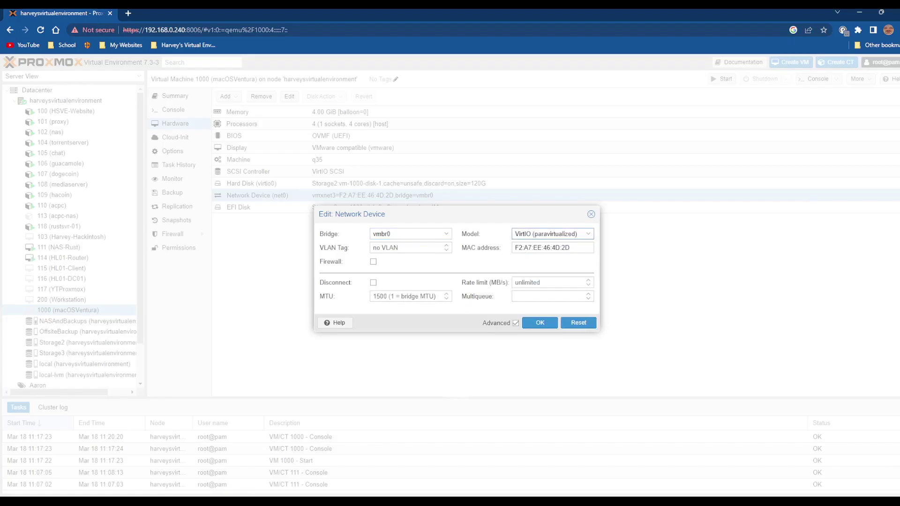
{"action": "key", "text": "Tab"}
{"action": "key", "text": "BackSpace"}
{"action": "key", "text": "ctrl+a"}
{"action": "key", "text": "BackSpace"}
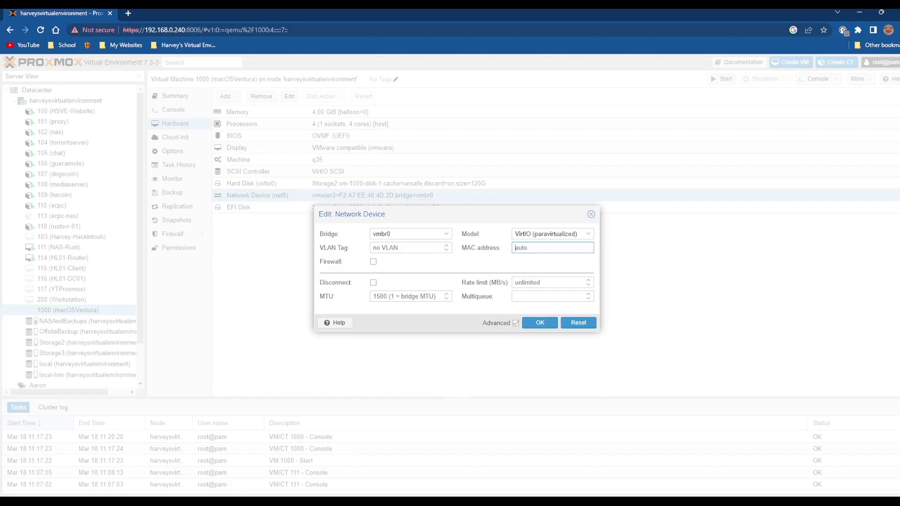
{"action": "left_click", "coordinate": [540, 322]}
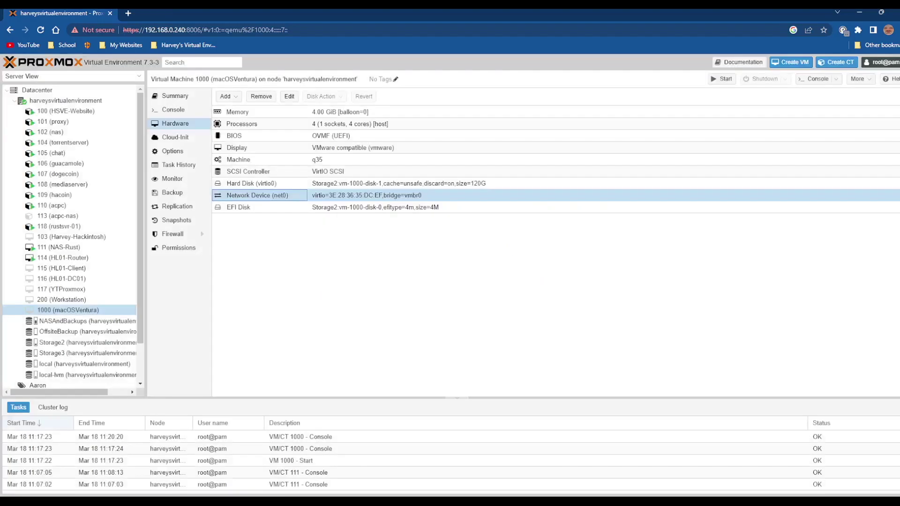
Step: Start the macOS VM 1000 from its Console view
{"action": "left_click", "coordinate": [173, 110]}
{"action": "left_click", "coordinate": [562, 251]}
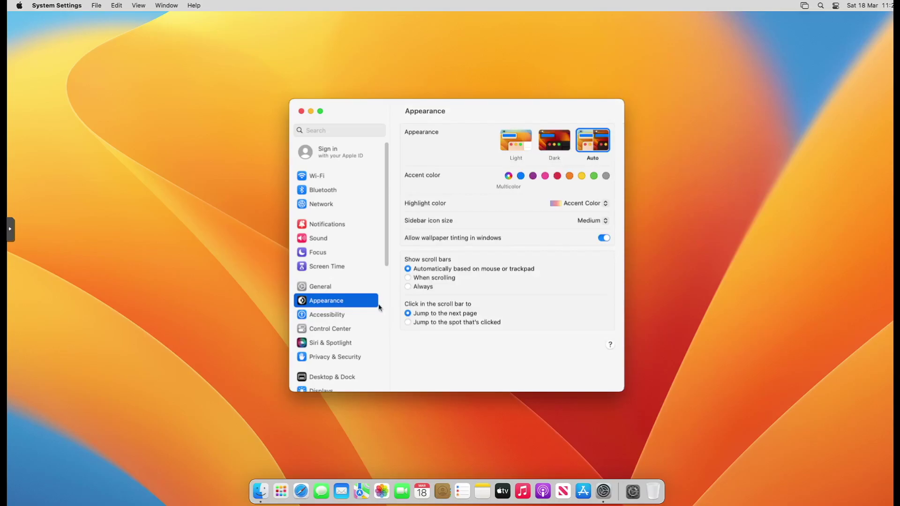
Step: Sign in with the Apple ID, confirm the Mac password, and view Payment & Shipping
{"action": "left_click", "coordinate": [363, 147]}
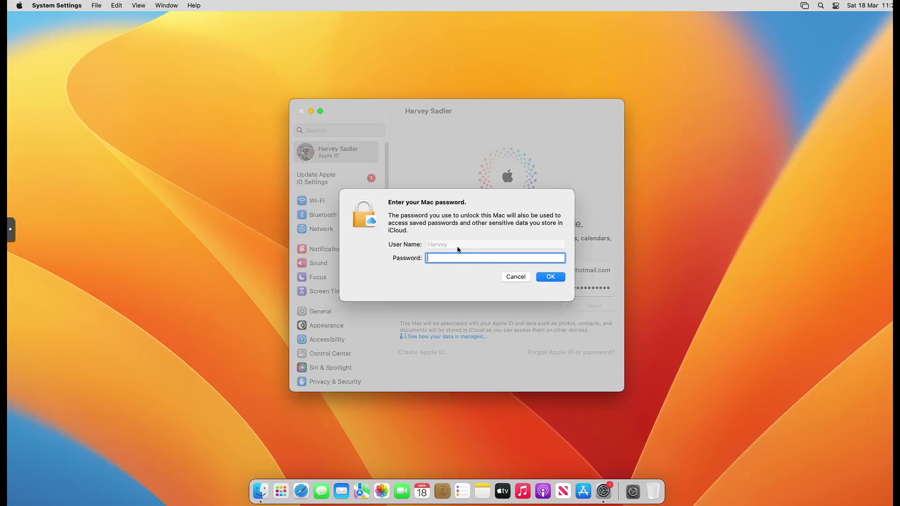
{"action": "type", "text": "••••••••••"}
{"action": "key", "text": "Return"}
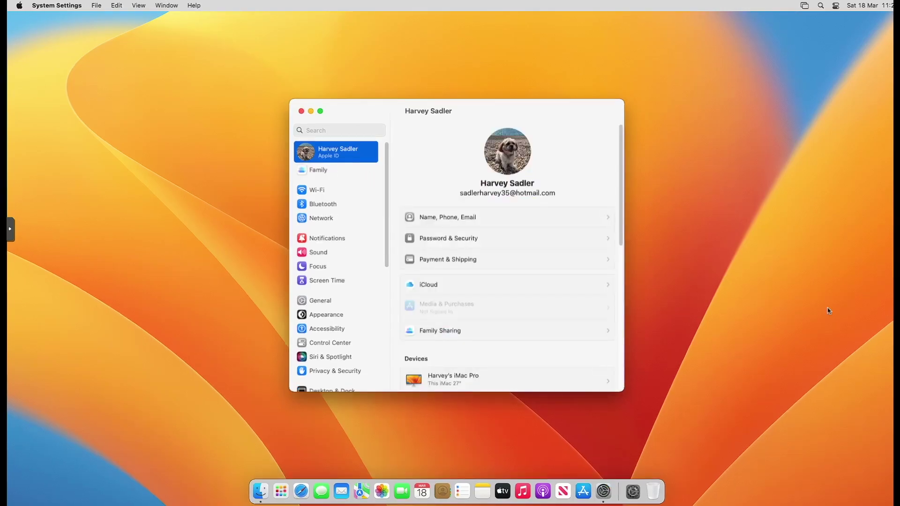
{"action": "left_click", "coordinate": [425, 259]}
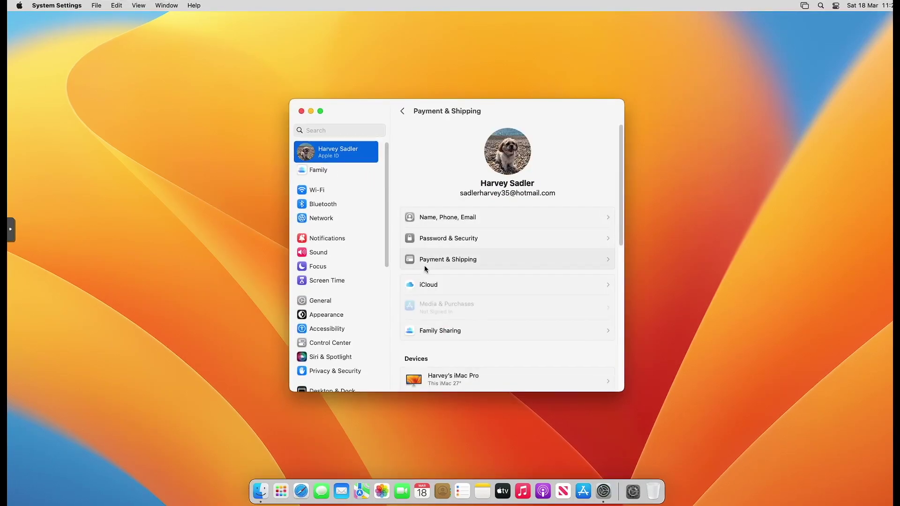
{"action": "left_click", "coordinate": [302, 111]}
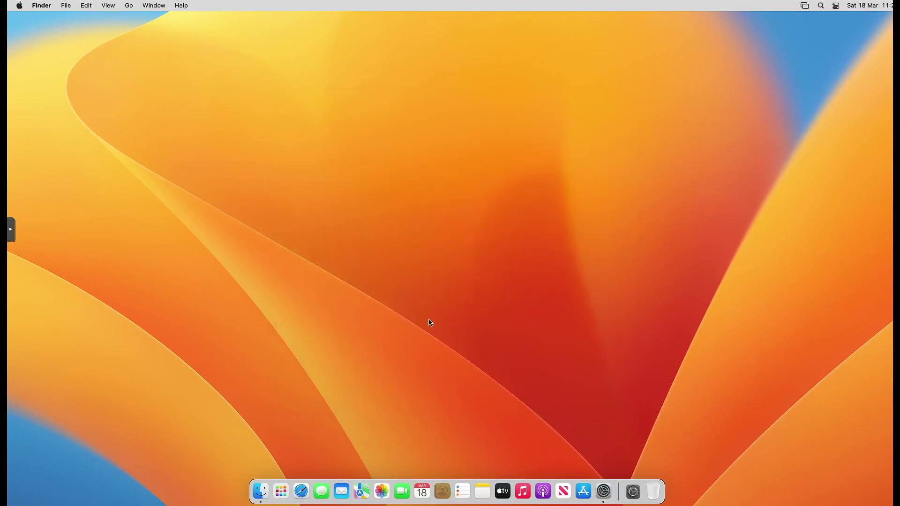